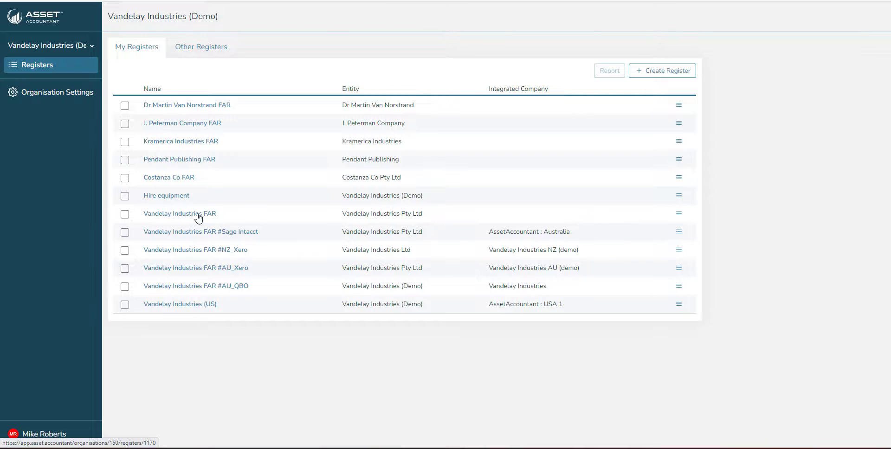
Step: Open the Vandelay Industries FAR register and switch it from Tax View to Accounts View
{"action": "left_click", "coordinate": [198, 215]}
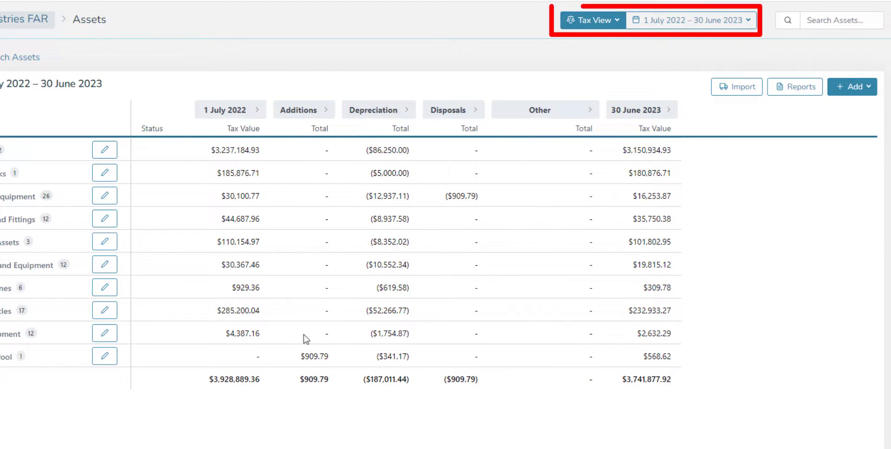
{"action": "left_click", "coordinate": [603, 23]}
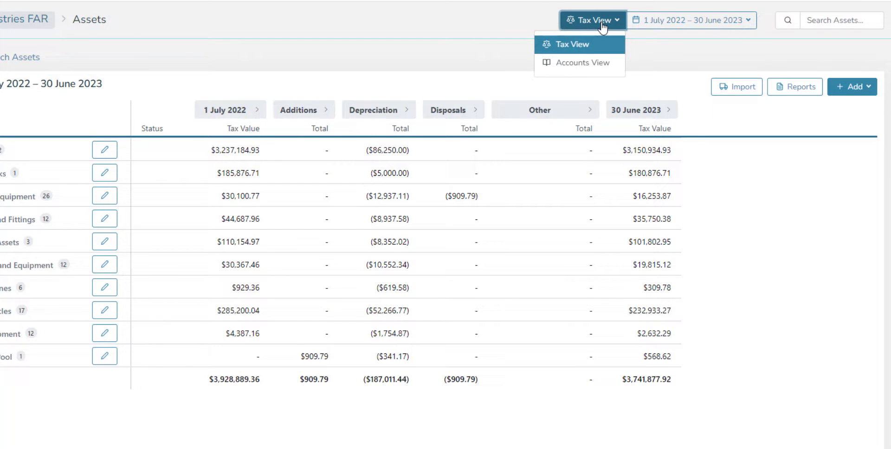
{"action": "left_click", "coordinate": [579, 64]}
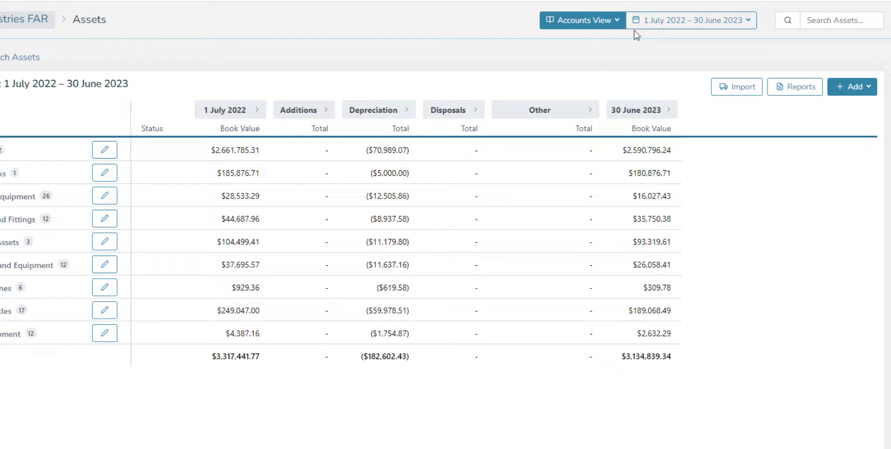
{"action": "left_click", "coordinate": [699, 25]}
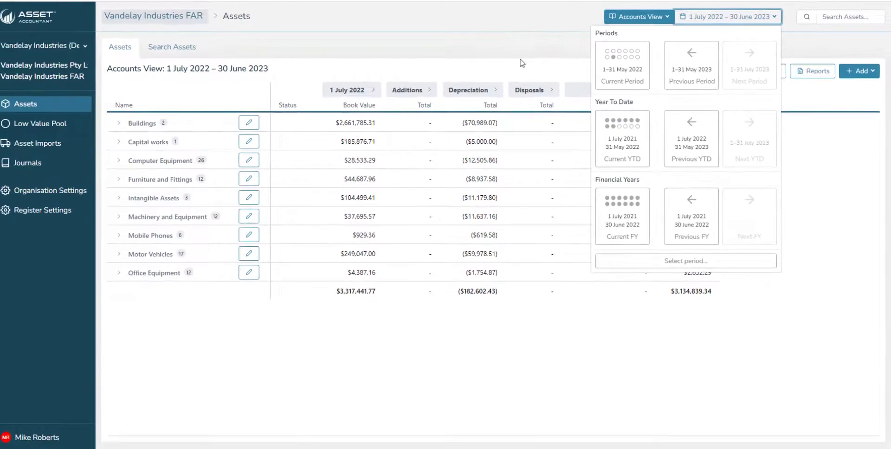
{"action": "left_click", "coordinate": [517, 56]}
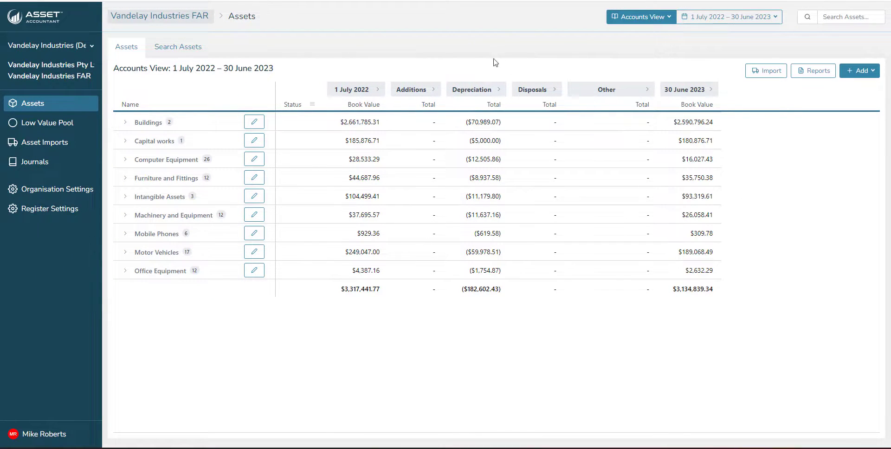
Step: Expand and collapse the 1 July 2022 and Additions columns to preview their breakdowns
{"action": "left_click", "coordinate": [378, 92]}
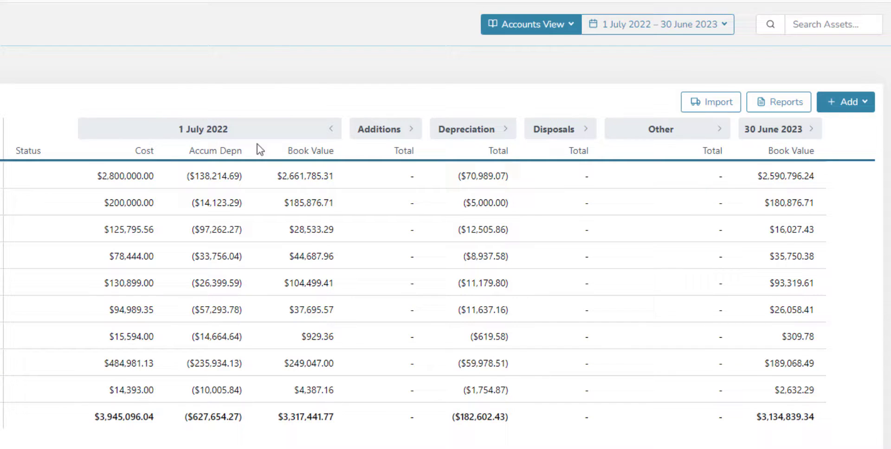
{"action": "left_click", "coordinate": [331, 130]}
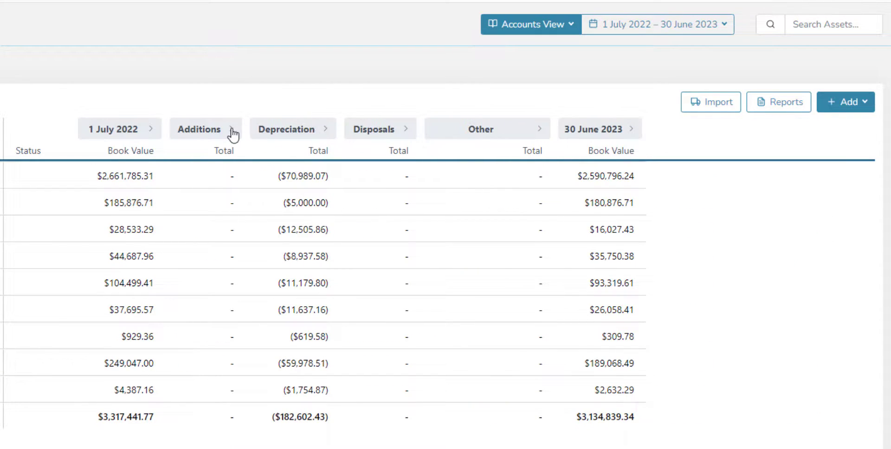
{"action": "left_click", "coordinate": [235, 130]}
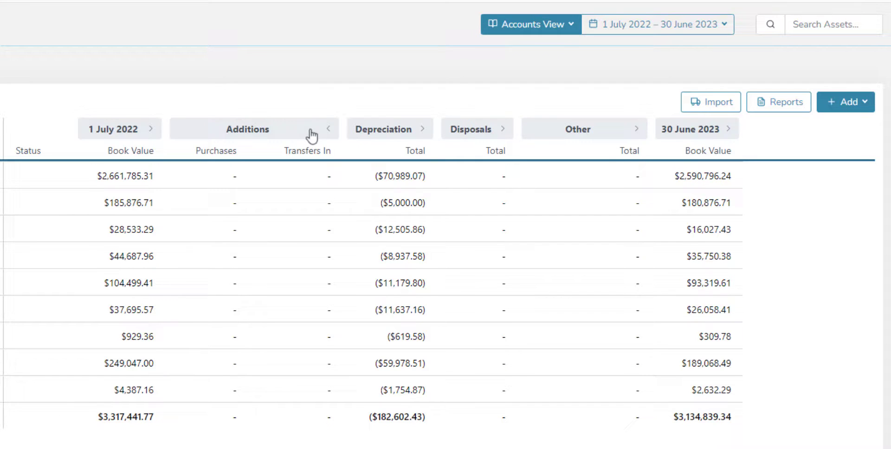
{"action": "left_click", "coordinate": [329, 131]}
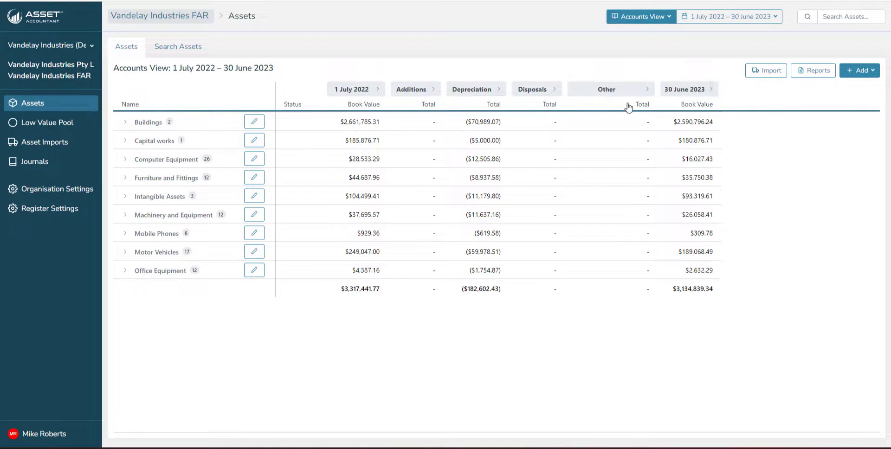
Step: List the Computer Equipment group's assets and open asset FA-16545 Advanced Vision Tech
{"action": "left_click", "coordinate": [126, 159]}
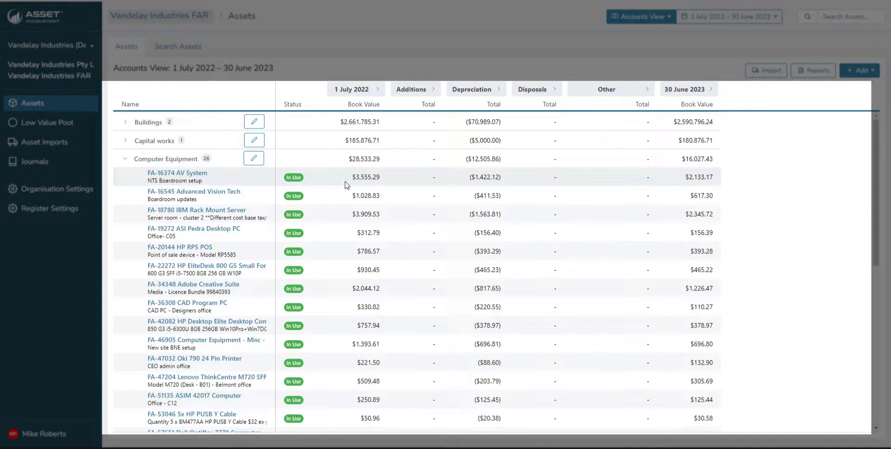
{"action": "left_click", "coordinate": [377, 89]}
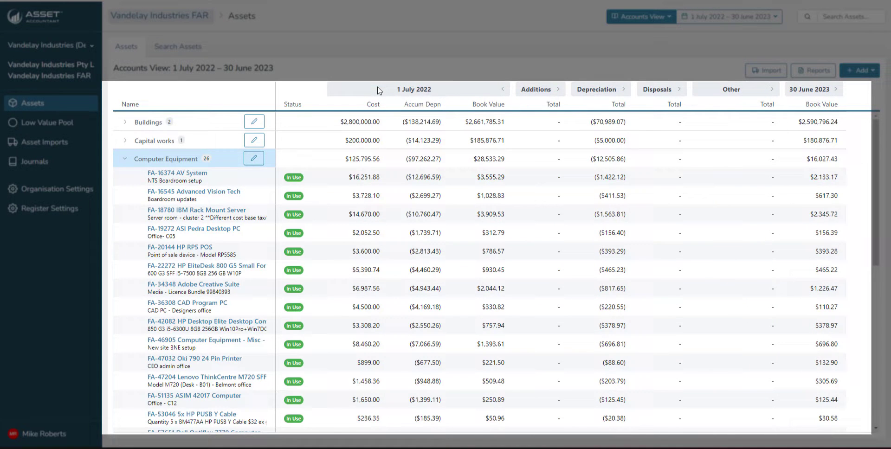
{"action": "left_click", "coordinate": [501, 90]}
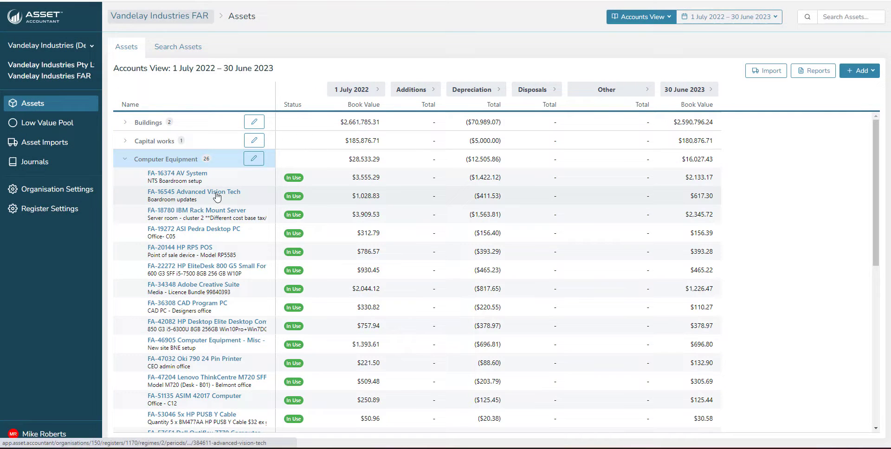
{"action": "left_click", "coordinate": [216, 196]}
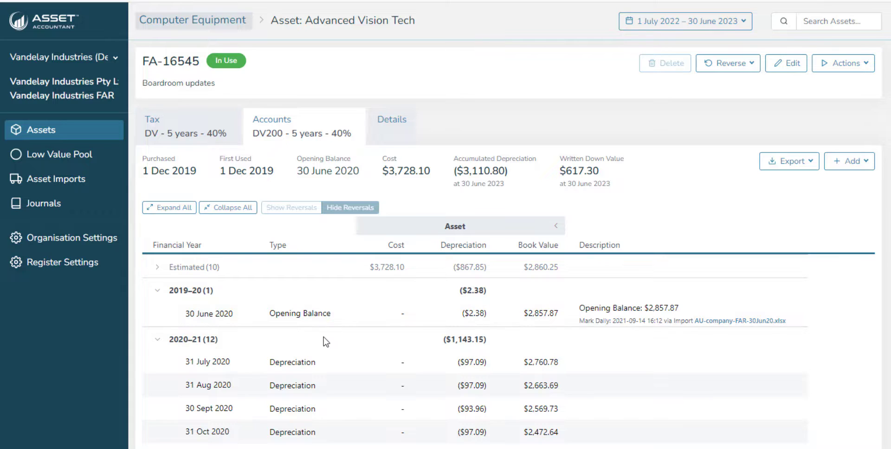
Step: Scroll the FA-16545 depreciation schedule down to the 2022–23 rows and back to the top
{"action": "scroll", "coordinate": [326, 342], "scroll_direction": "down", "scroll_amount": 10}
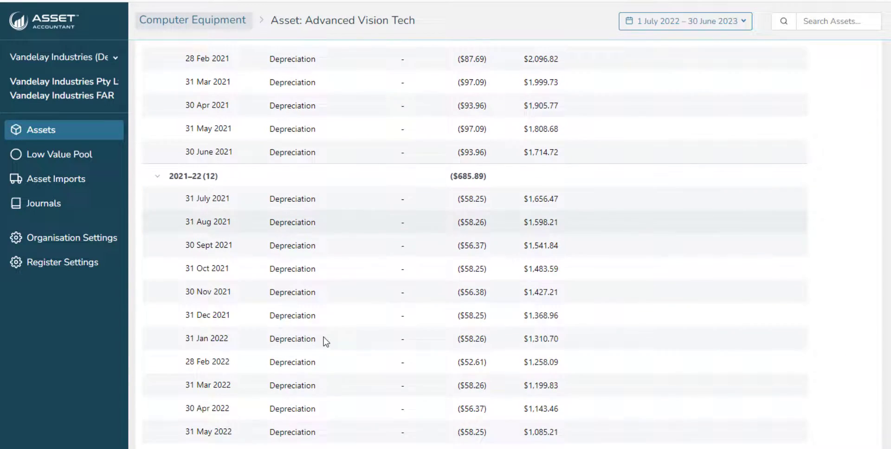
{"action": "scroll", "coordinate": [326, 341], "scroll_direction": "down", "scroll_amount": 5}
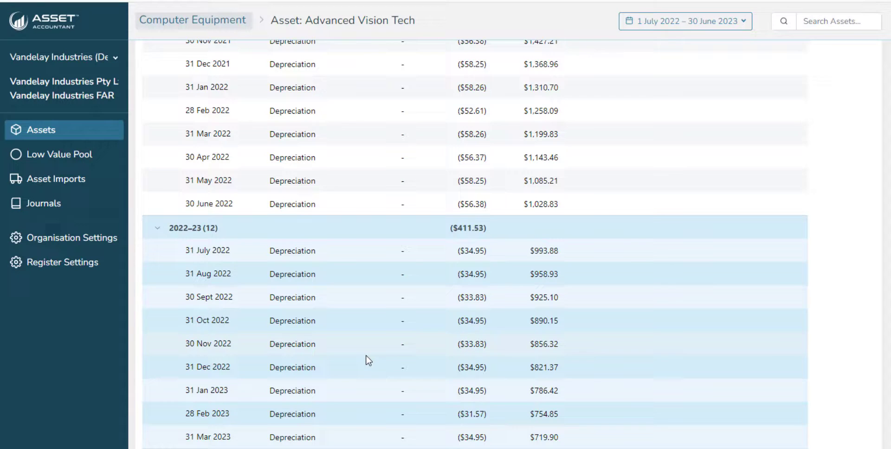
{"action": "scroll", "coordinate": [369, 360], "scroll_direction": "up", "scroll_amount": 15}
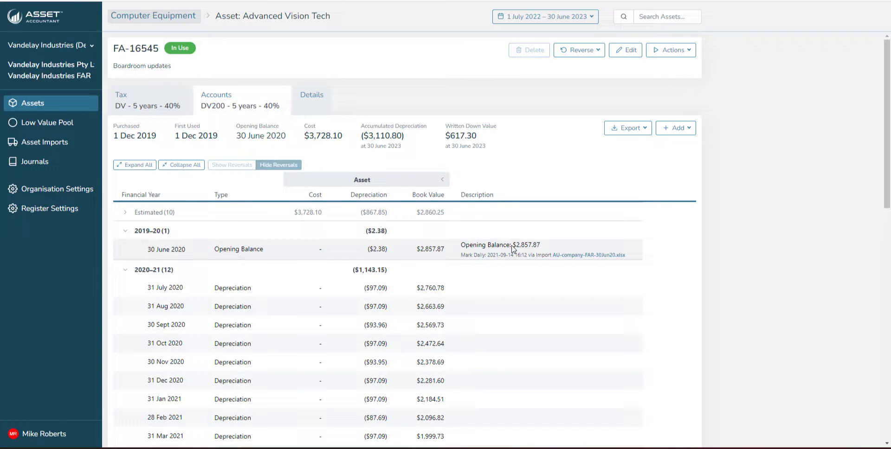
Step: Show the asset's Details: Sydney location, serial number 82415160, and the attachment options
{"action": "left_click", "coordinate": [310, 98]}
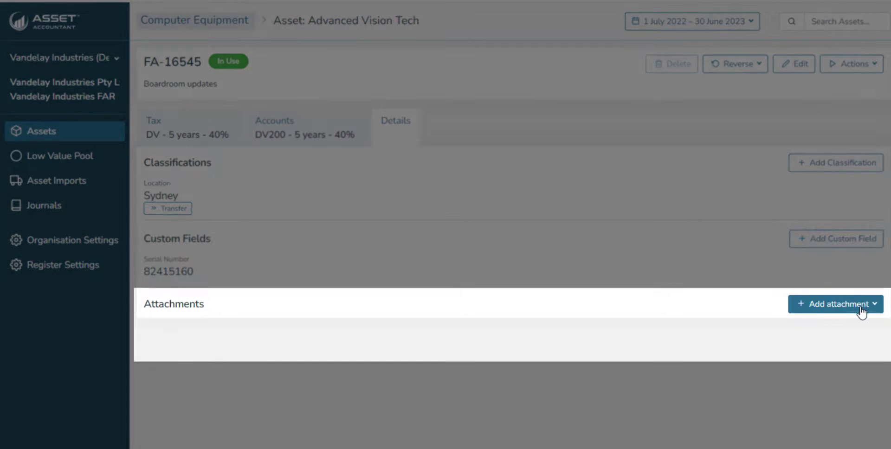
{"action": "left_click", "coordinate": [861, 308]}
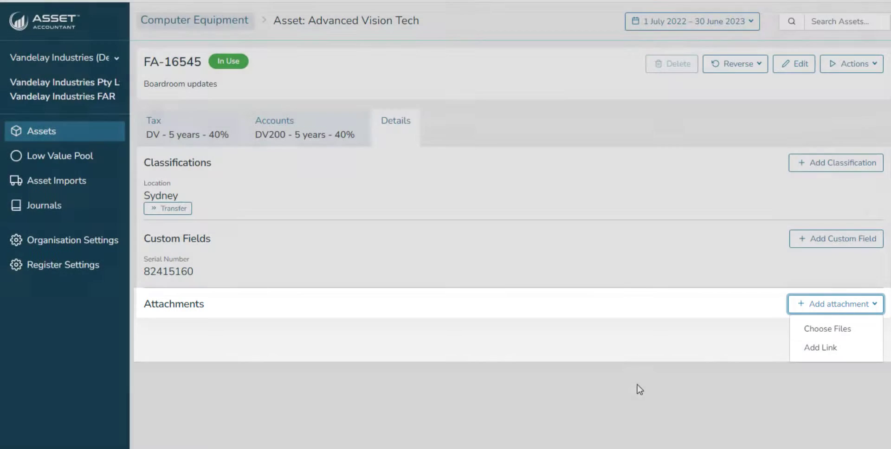
{"action": "left_click", "coordinate": [639, 388]}
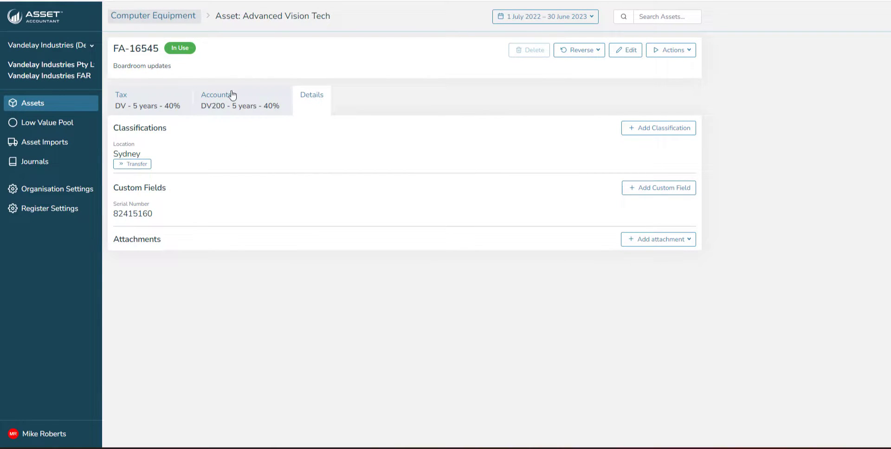
Step: Review the asset's Accounts schedule and Actions options, then return to the asset groups list
{"action": "left_click", "coordinate": [233, 95]}
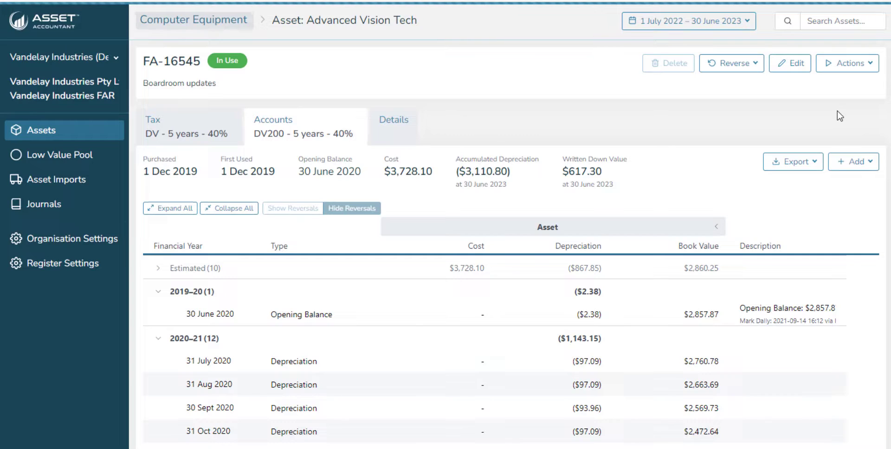
{"action": "left_click", "coordinate": [846, 63]}
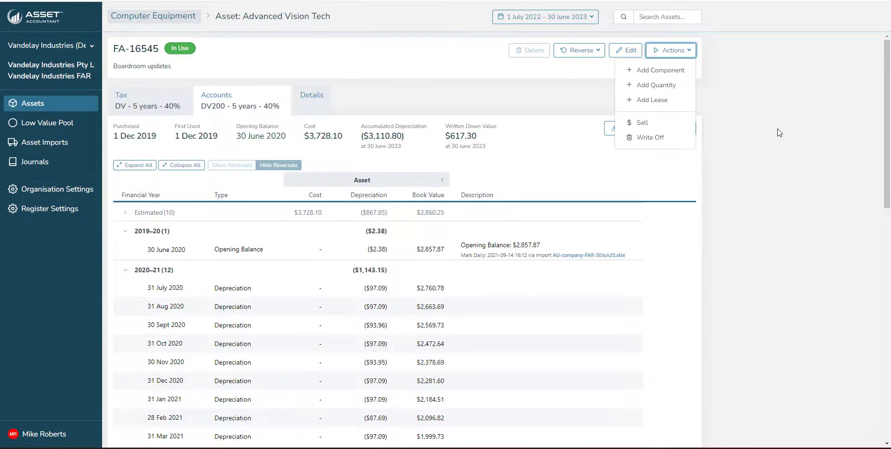
{"action": "left_click", "coordinate": [43, 104]}
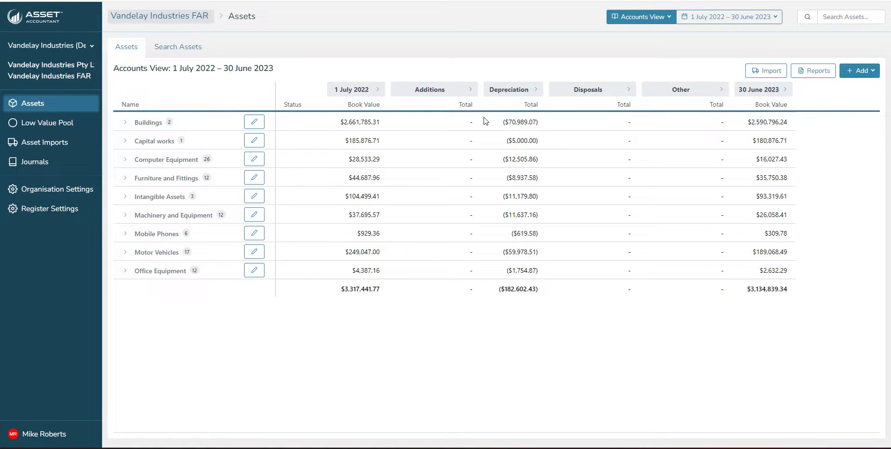
Step: Preview the Add options, then open the Computer Equipment group's settings page
{"action": "left_click", "coordinate": [861, 71]}
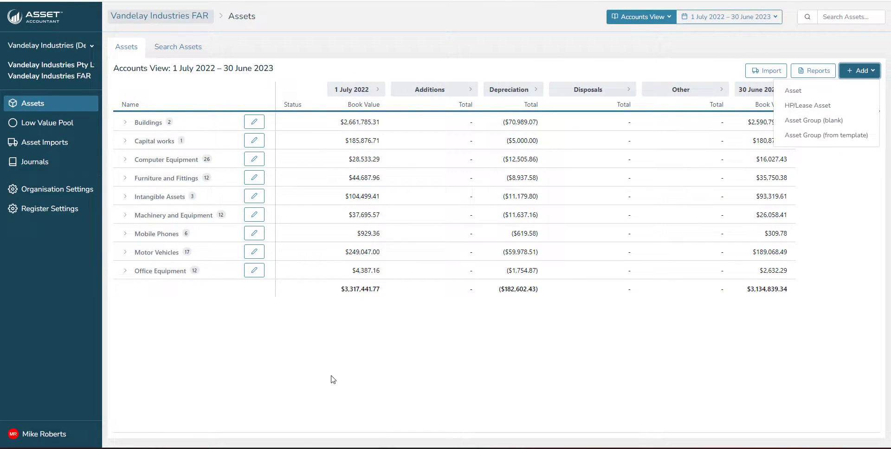
{"action": "left_click", "coordinate": [332, 380]}
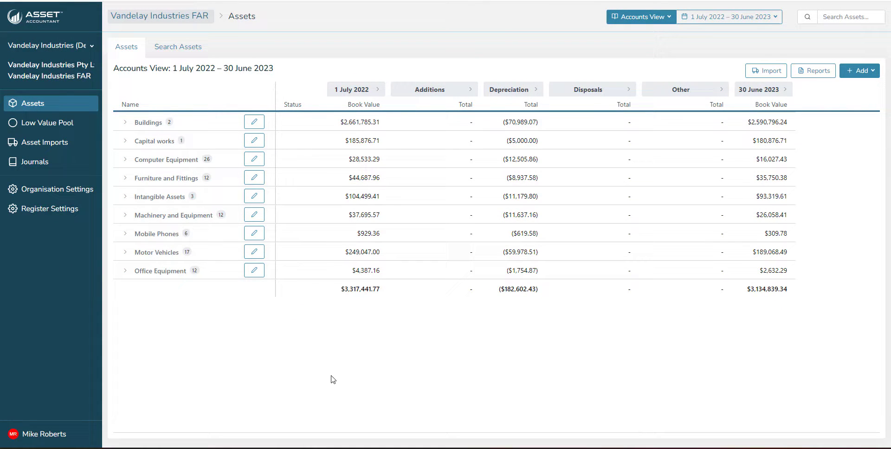
{"action": "left_click", "coordinate": [253, 162]}
{"action": "left_click", "coordinate": [252, 162]}
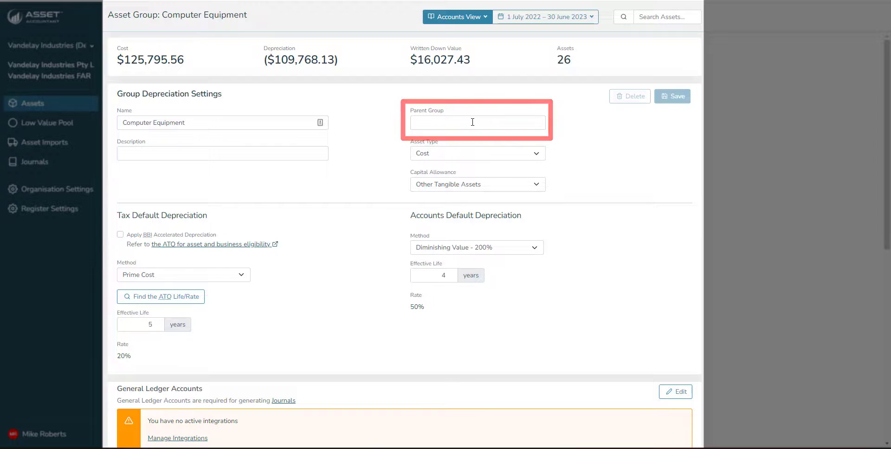
{"action": "scroll", "coordinate": [299, 193], "scroll_direction": "down", "scroll_amount": 2}
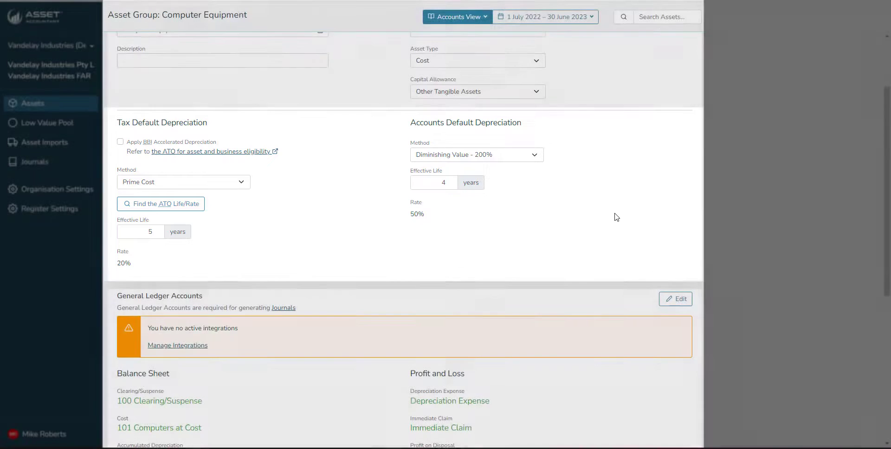
Step: Open the Computer Equipment ledger accounts for editing, cancel unchanged, and go back to Assets
{"action": "scroll", "coordinate": [612, 219], "scroll_direction": "down", "scroll_amount": 2}
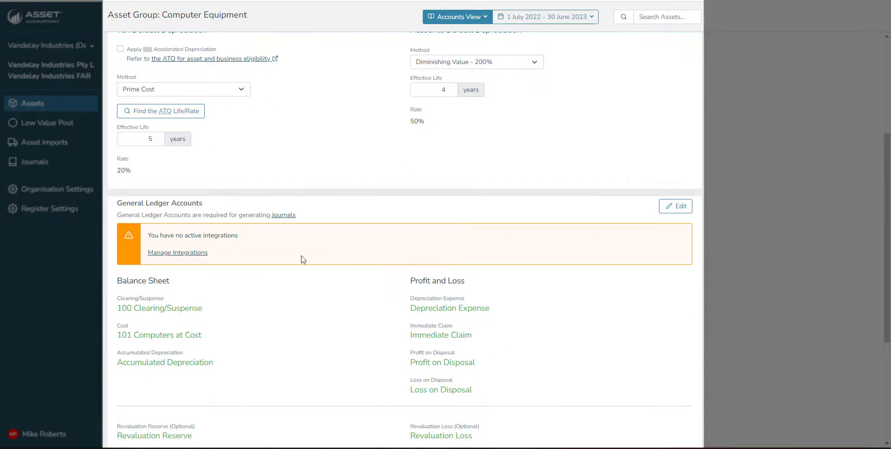
{"action": "scroll", "coordinate": [290, 258], "scroll_direction": "down", "scroll_amount": 1}
{"action": "scroll", "coordinate": [289, 258], "scroll_direction": "down", "scroll_amount": 1}
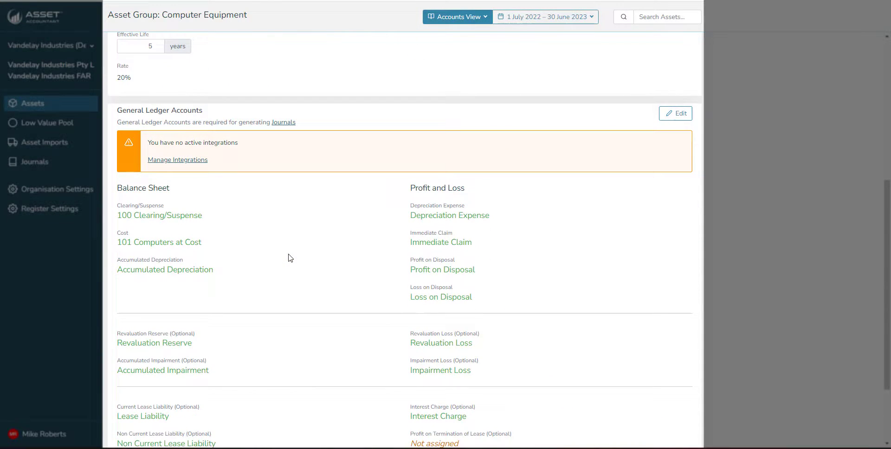
{"action": "left_click", "coordinate": [674, 121]}
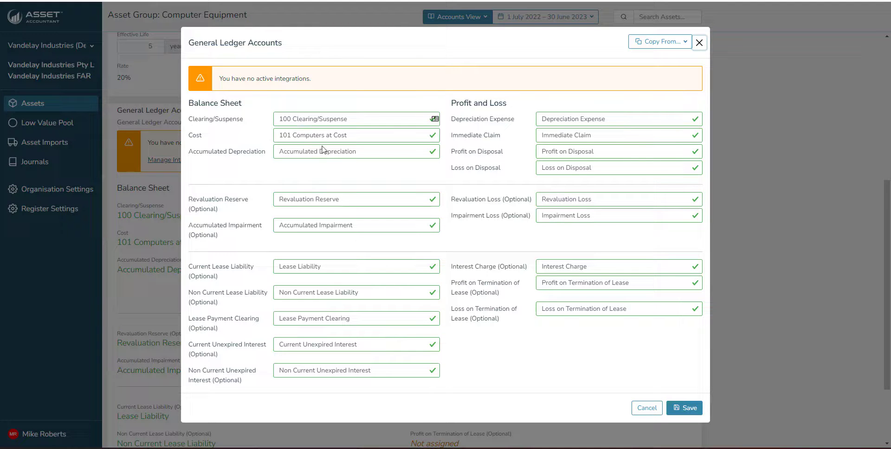
{"action": "left_click", "coordinate": [646, 408]}
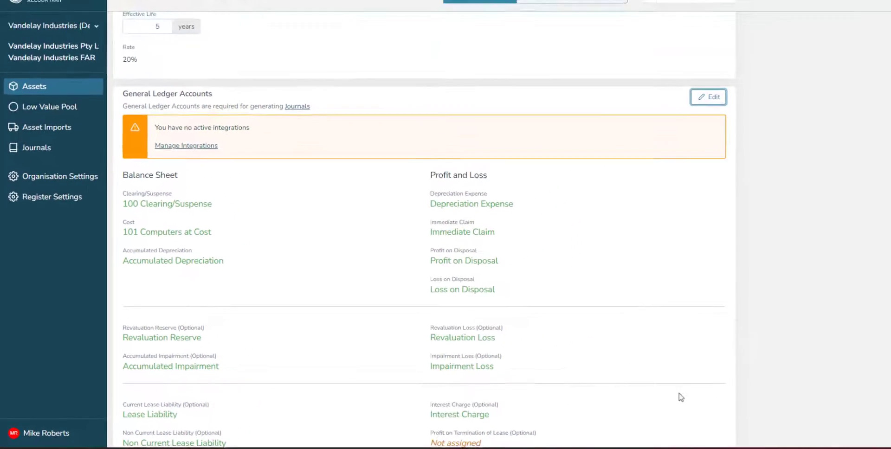
{"action": "left_click", "coordinate": [42, 103]}
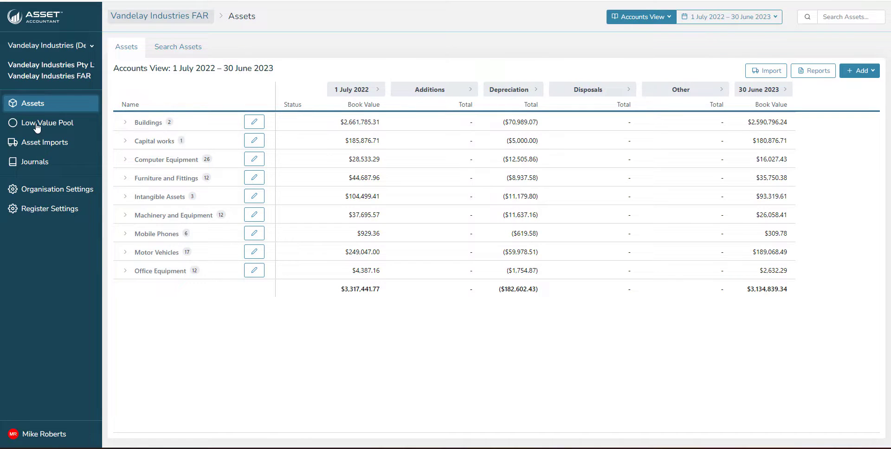
Step: View the Low Value Pool reconciliation, then the Asset Imports list
{"action": "left_click", "coordinate": [37, 123]}
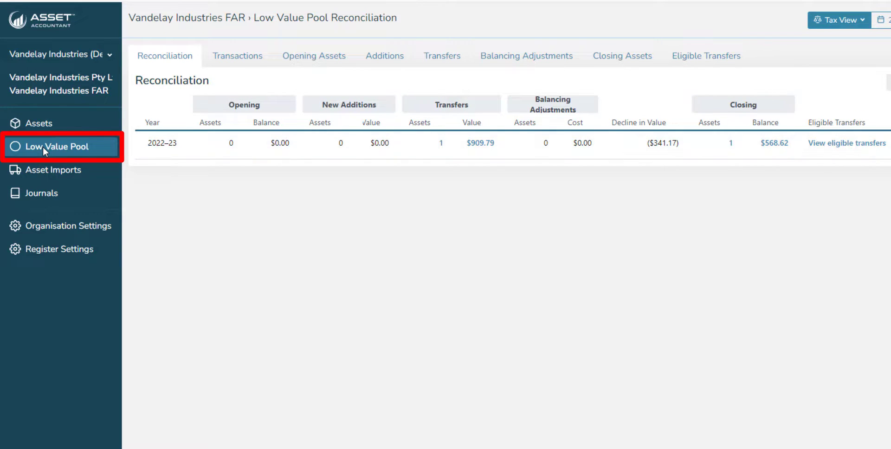
{"action": "left_click", "coordinate": [44, 170]}
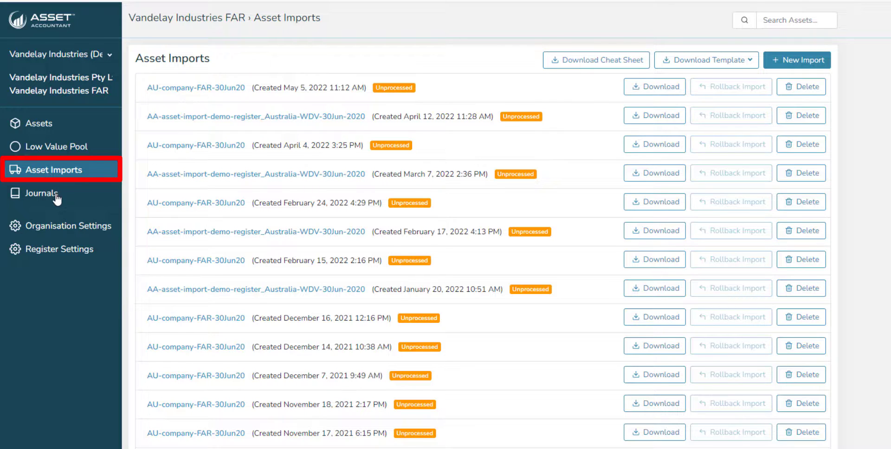
Step: Create a new journal dated 30 June 2022 from the Journals list
{"action": "left_click", "coordinate": [56, 195]}
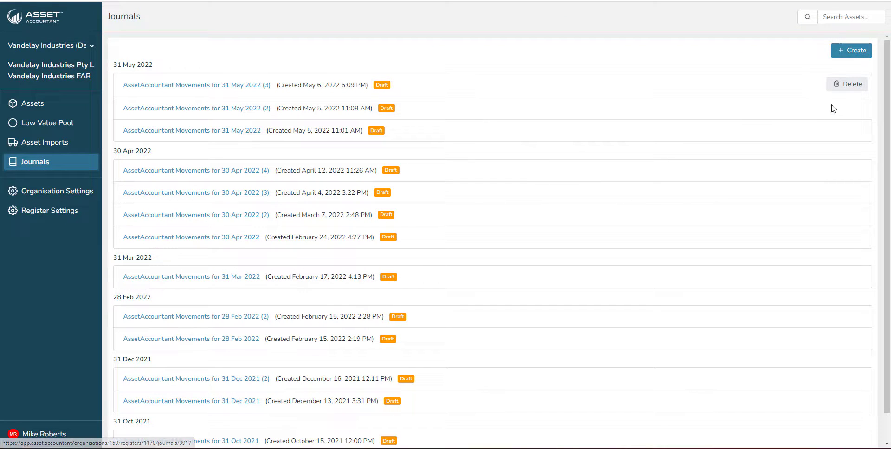
{"action": "left_click", "coordinate": [845, 51]}
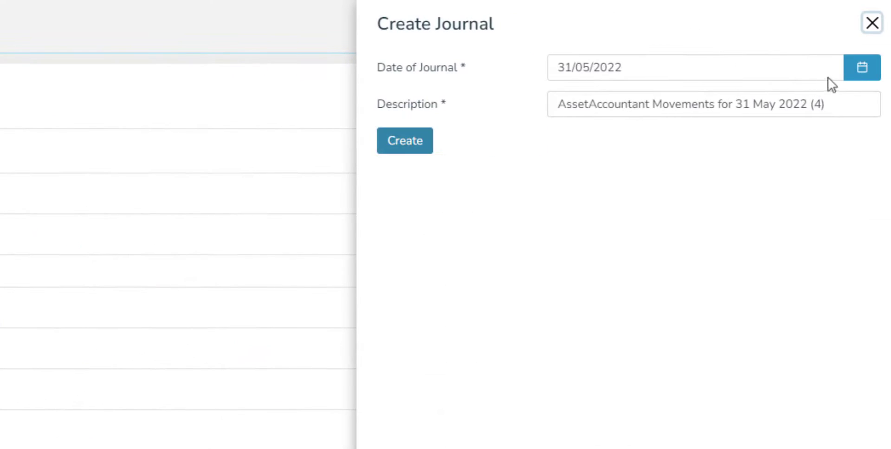
{"action": "left_click", "coordinate": [860, 73]}
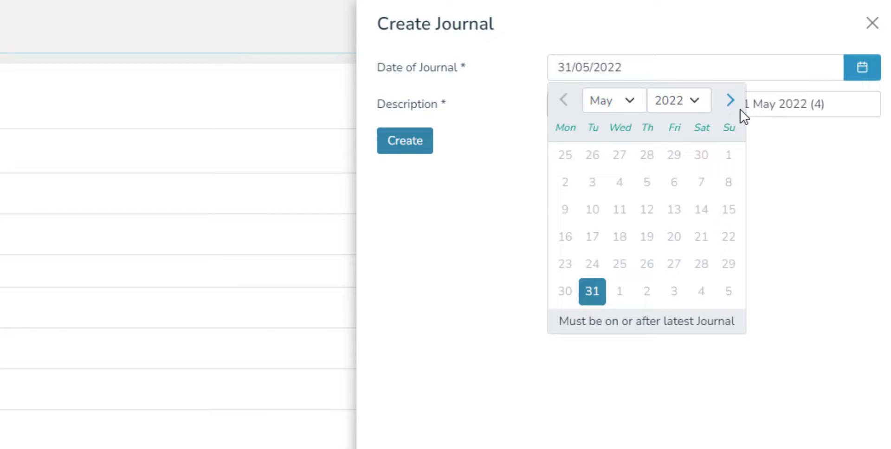
{"action": "left_click", "coordinate": [730, 100]}
{"action": "left_click", "coordinate": [646, 263]}
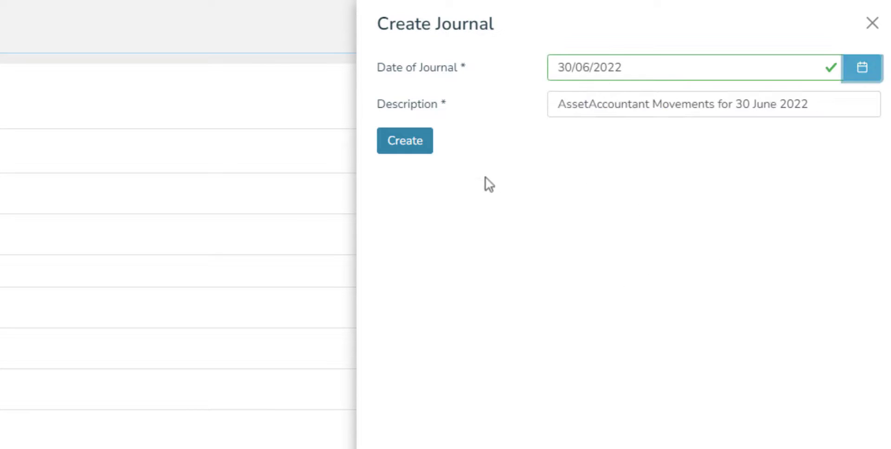
{"action": "left_click", "coordinate": [423, 146]}
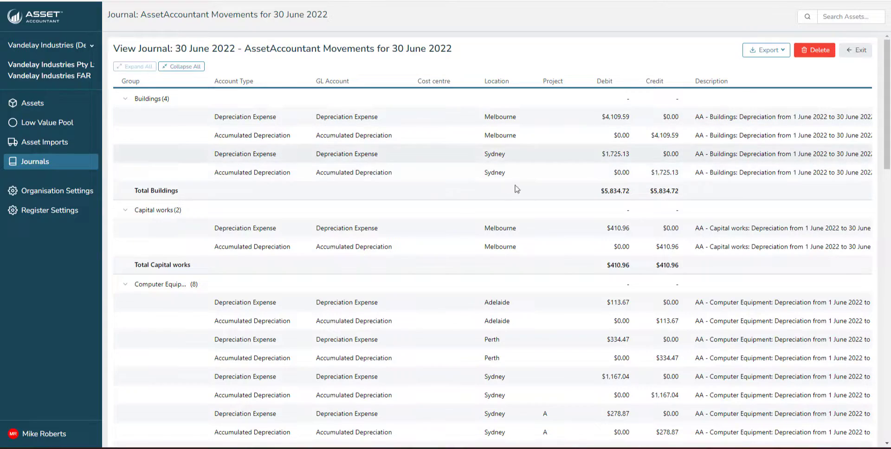
Step: Scroll through the 30 June 2022 journal's group entries and back to the top
{"action": "scroll", "coordinate": [542, 196], "scroll_direction": "down", "scroll_amount": 12}
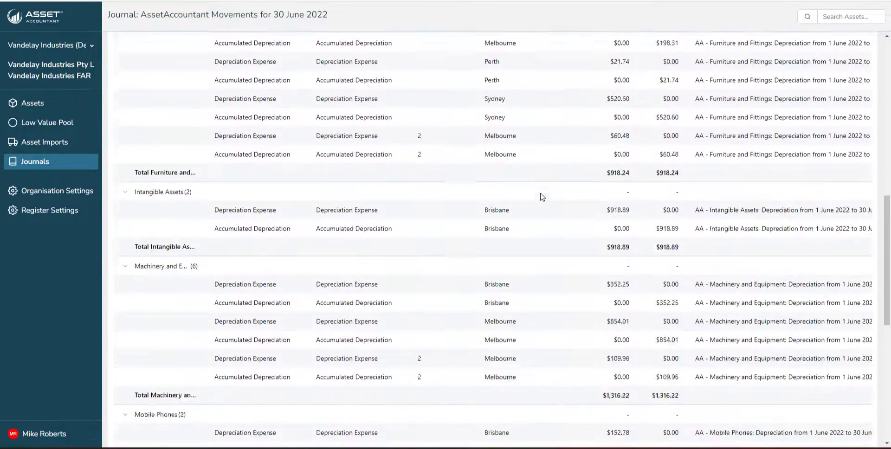
{"action": "scroll", "coordinate": [542, 196], "scroll_direction": "down", "scroll_amount": 5}
{"action": "scroll", "coordinate": [542, 197], "scroll_direction": "up", "scroll_amount": 20}
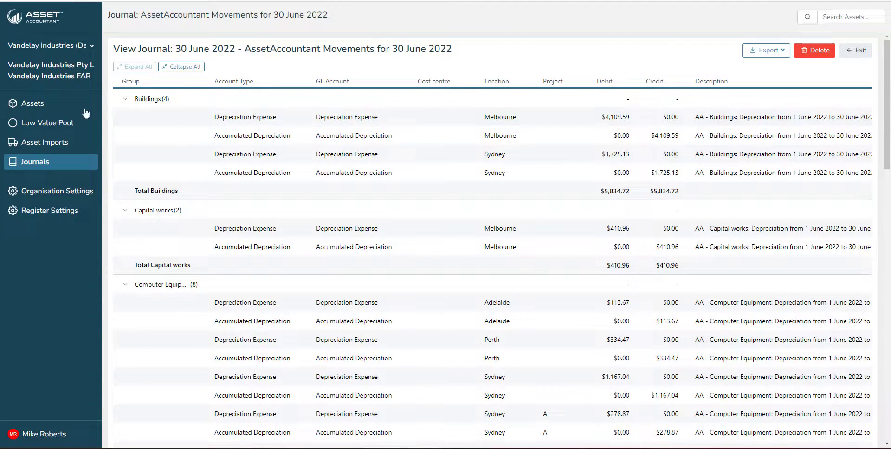
Step: From the asset list, generate an Asset Summary report with Accounts regime and PDF format
{"action": "left_click", "coordinate": [24, 105]}
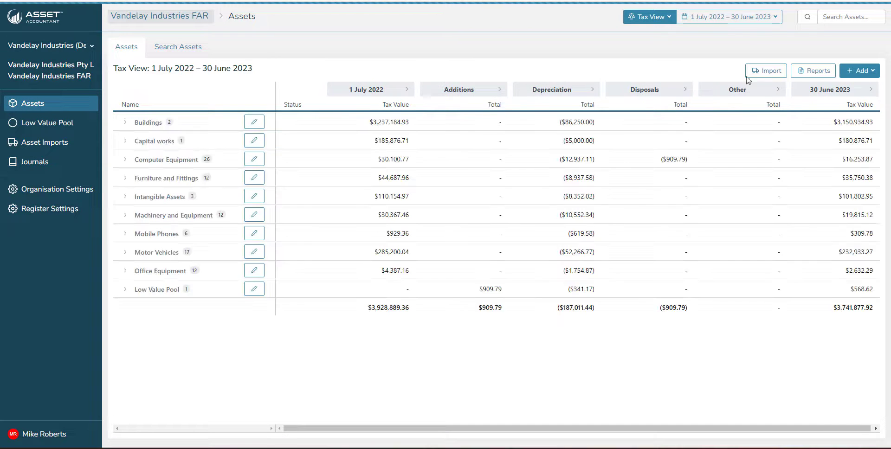
{"action": "left_click", "coordinate": [819, 73]}
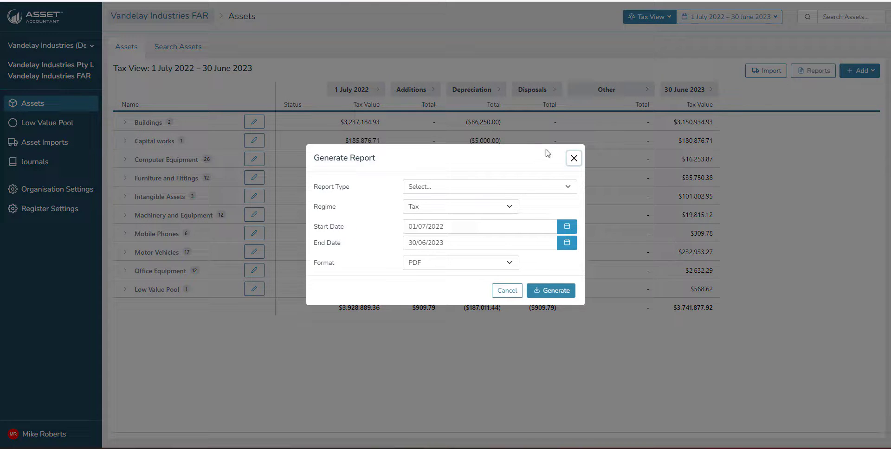
{"action": "left_click", "coordinate": [431, 189]}
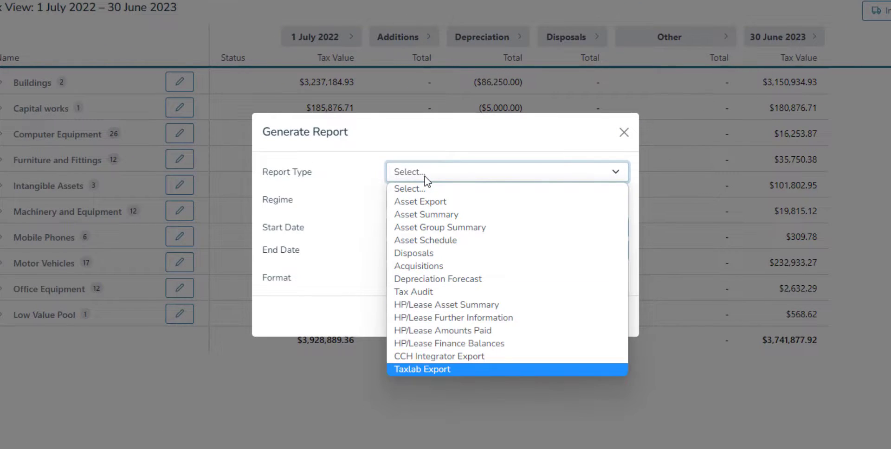
{"action": "left_click", "coordinate": [463, 215]}
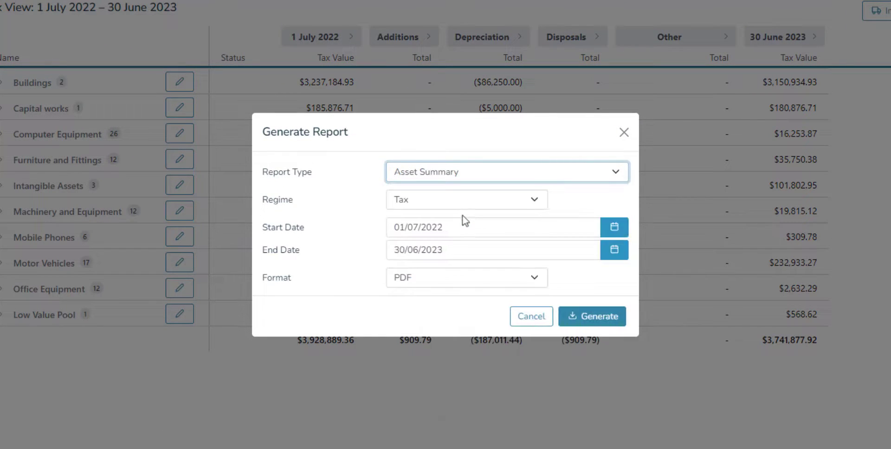
{"action": "left_click", "coordinate": [435, 202]}
{"action": "left_click", "coordinate": [431, 224]}
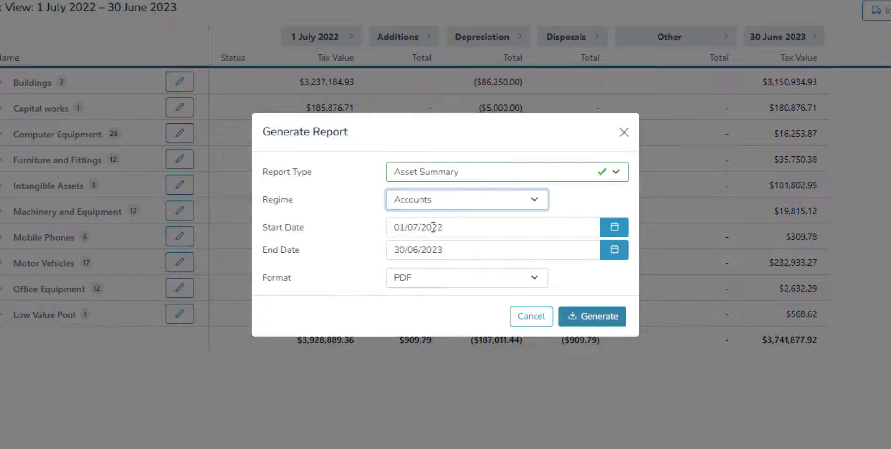
{"action": "left_click", "coordinate": [433, 279]}
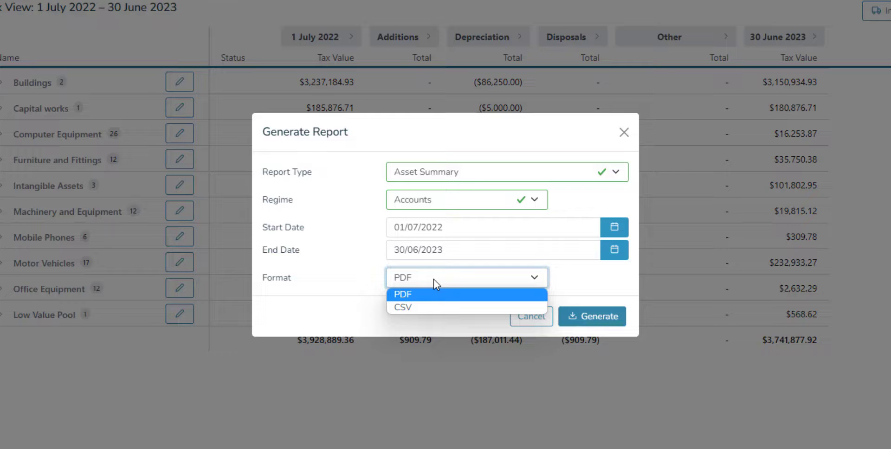
{"action": "left_click", "coordinate": [433, 280]}
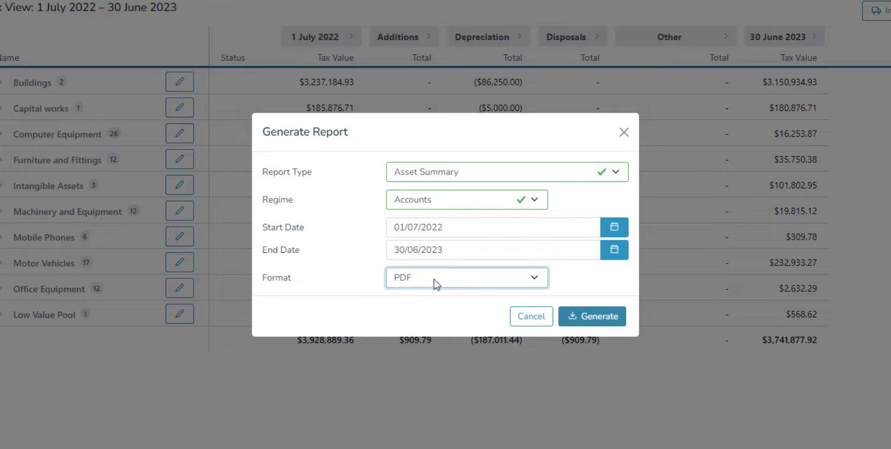
{"action": "left_click", "coordinate": [593, 320]}
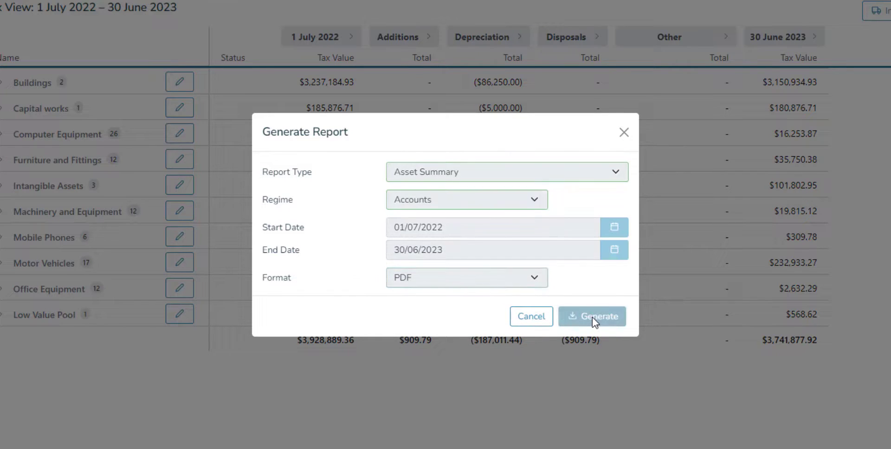